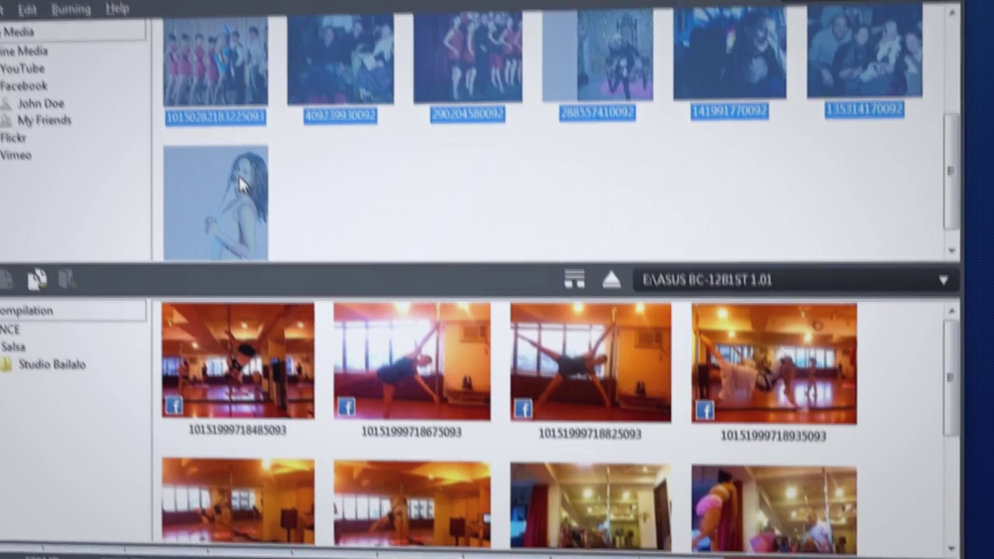
Bring up the Online Media Backup page with its CD, DVD, Blu-ray and HDD options.
drag(240, 184, 257, 301)
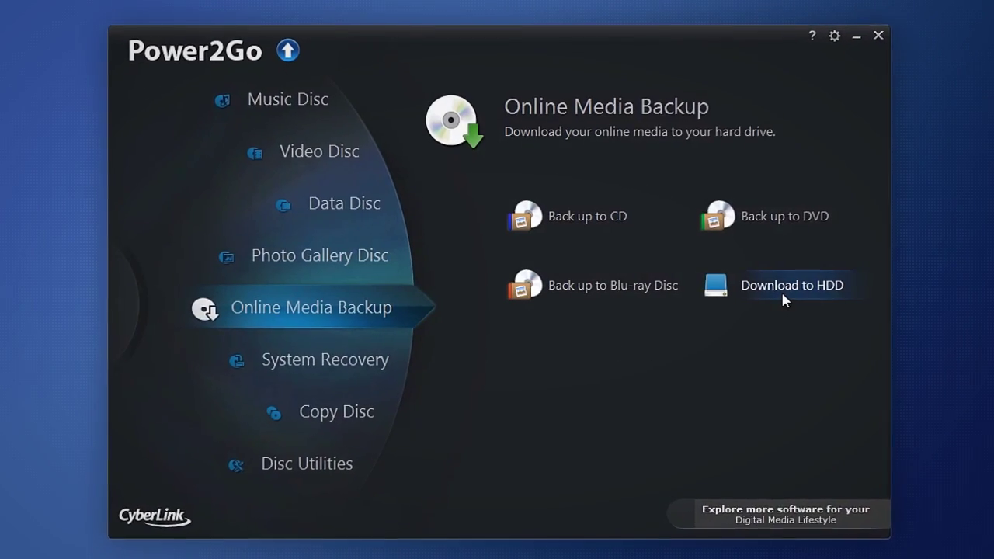
Start a DVD backup and sign in to Facebook with Keep me logged in ticked.
click(793, 225)
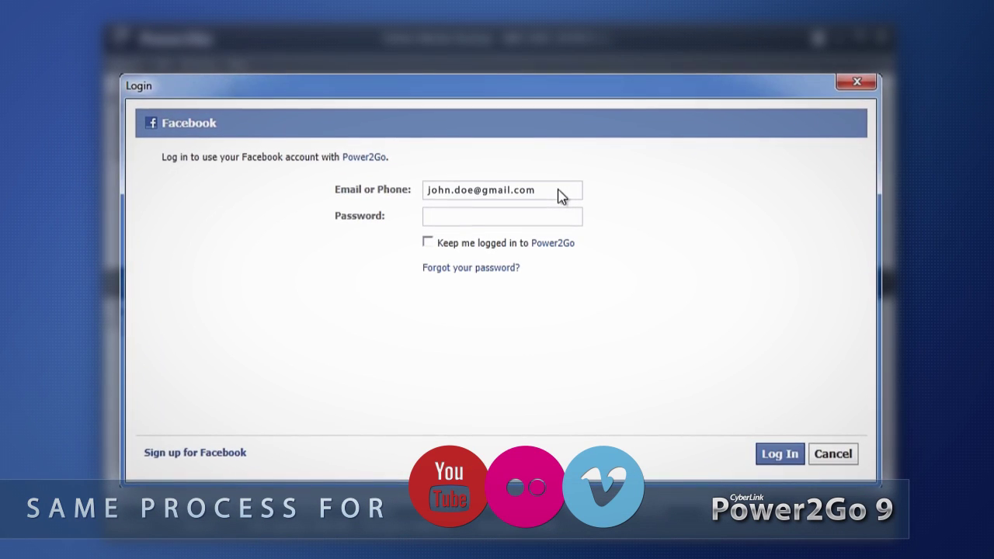
click(426, 242)
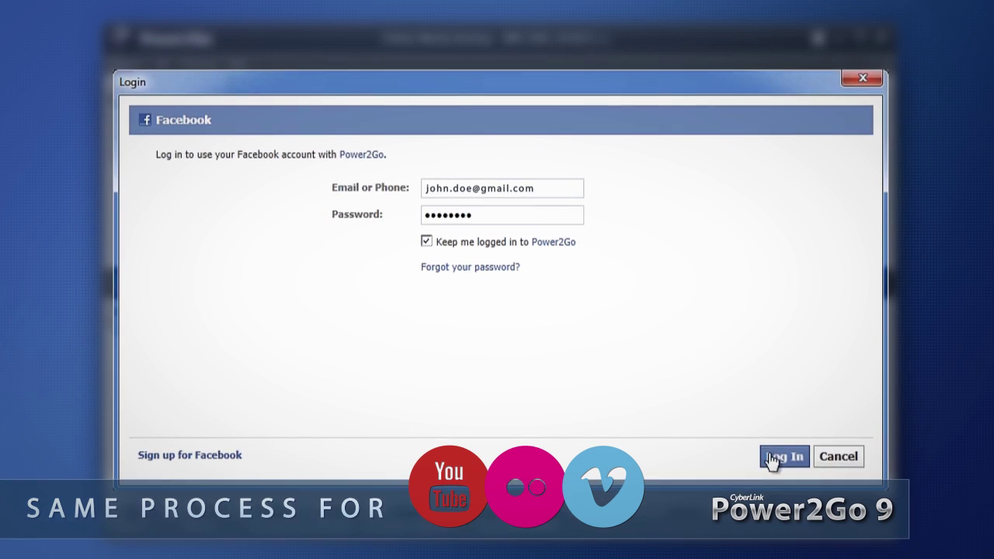
click(770, 458)
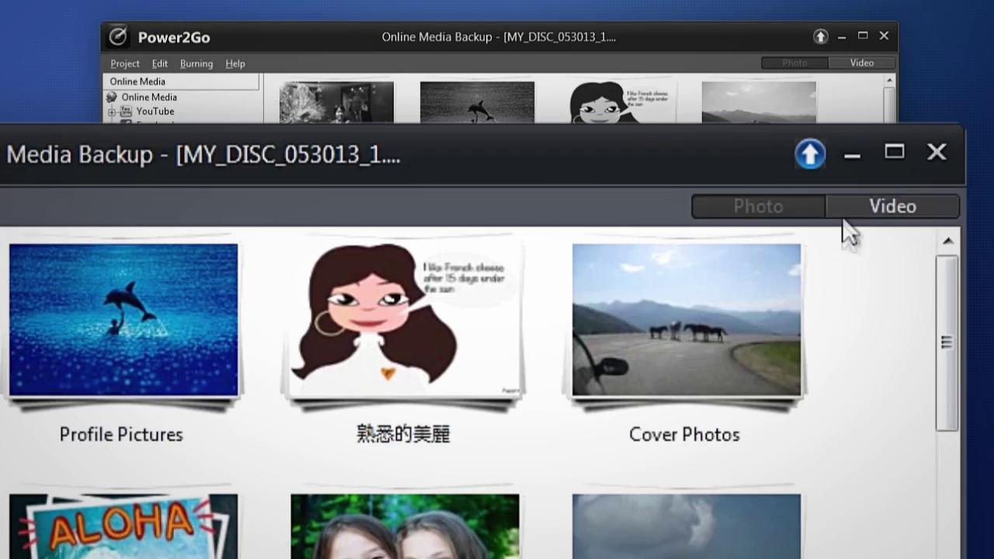
Show videos, then open a friend's Hanging out at BAILALO album.
click(844, 214)
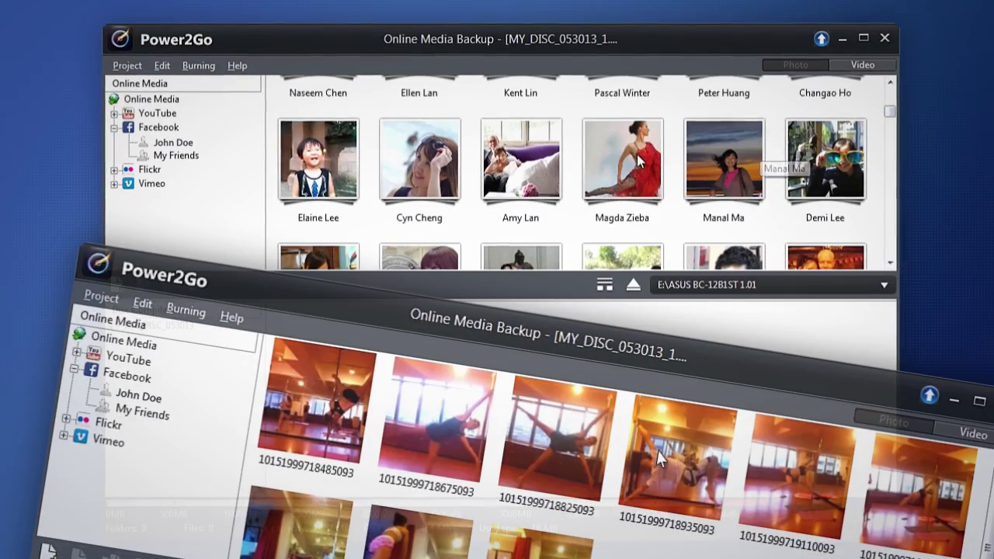
double_click(613, 157)
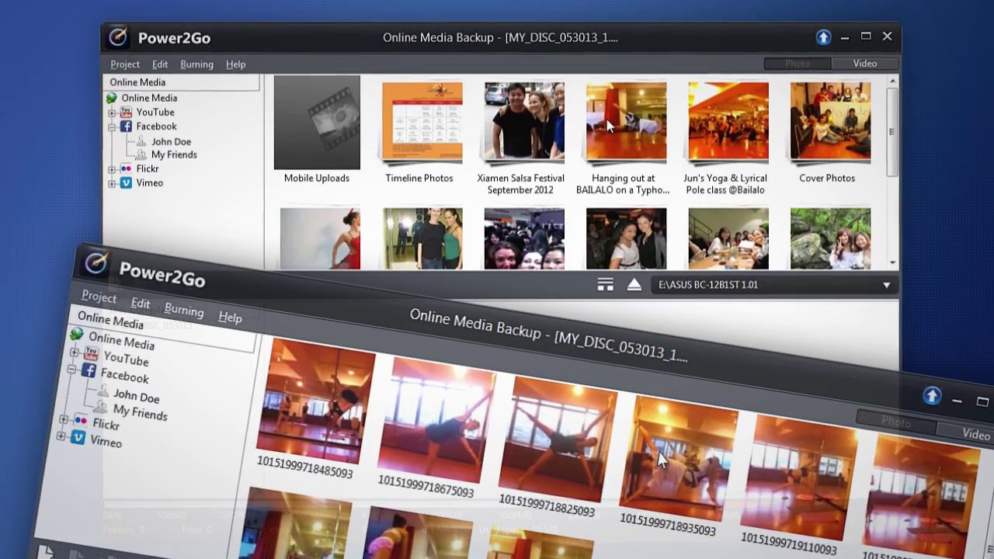
double_click(608, 121)
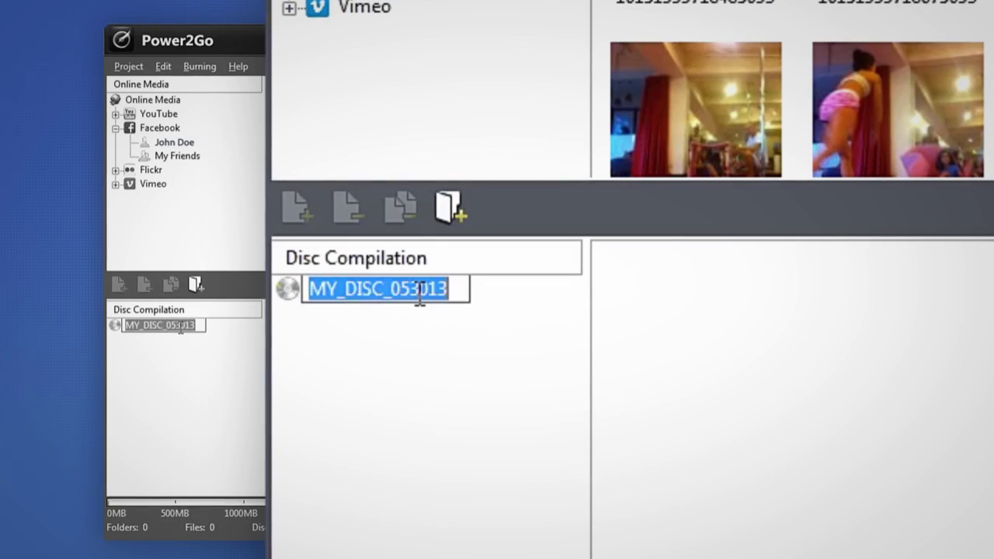
Name the disc DANCE and create a Salsa folder on it.
text(DANCE)
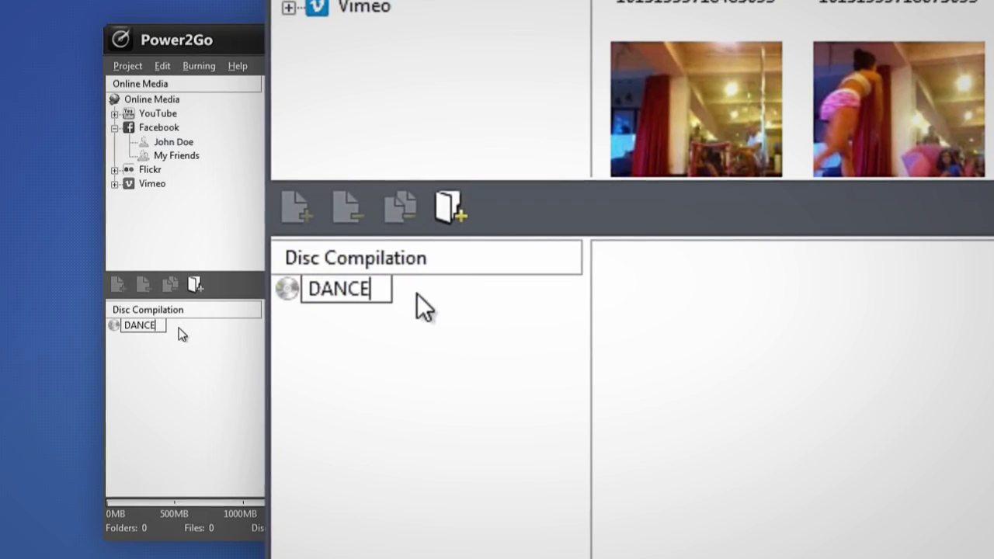
key(Return)
right_click(140, 325)
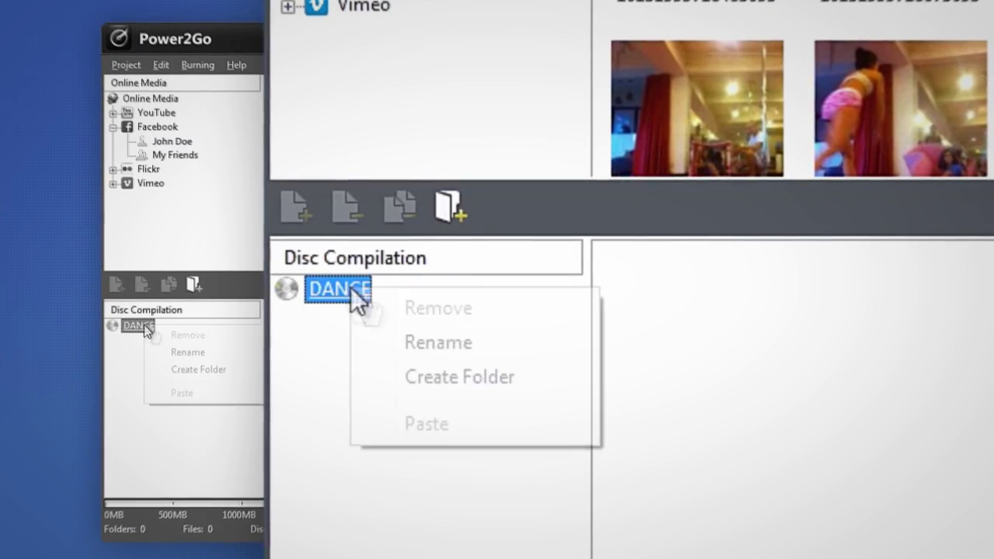
click(175, 368)
text(Salsa)
key(Return)
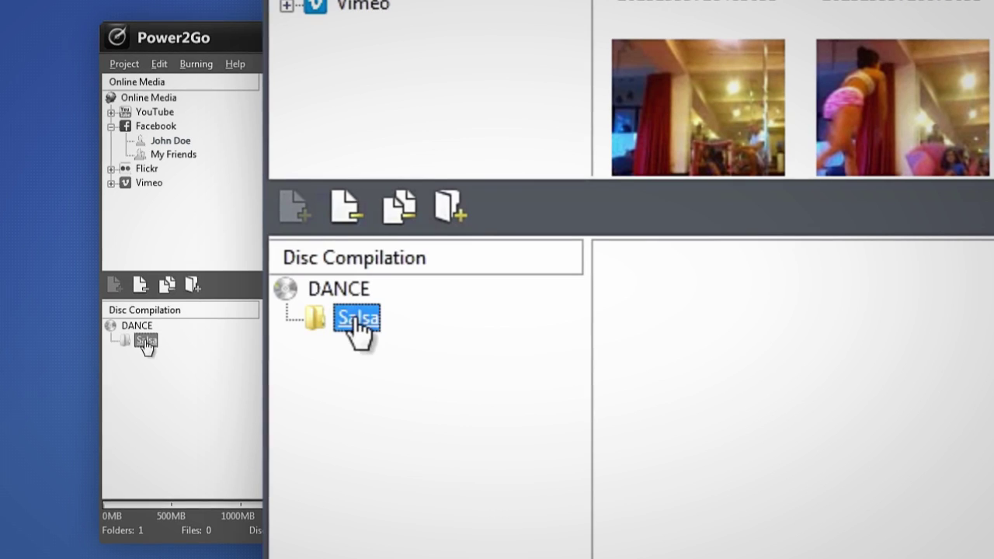
Create a Studio Bailalo subfolder inside the Salsa folder.
right_click(146, 342)
click(173, 386)
text(Studio Bailalo)
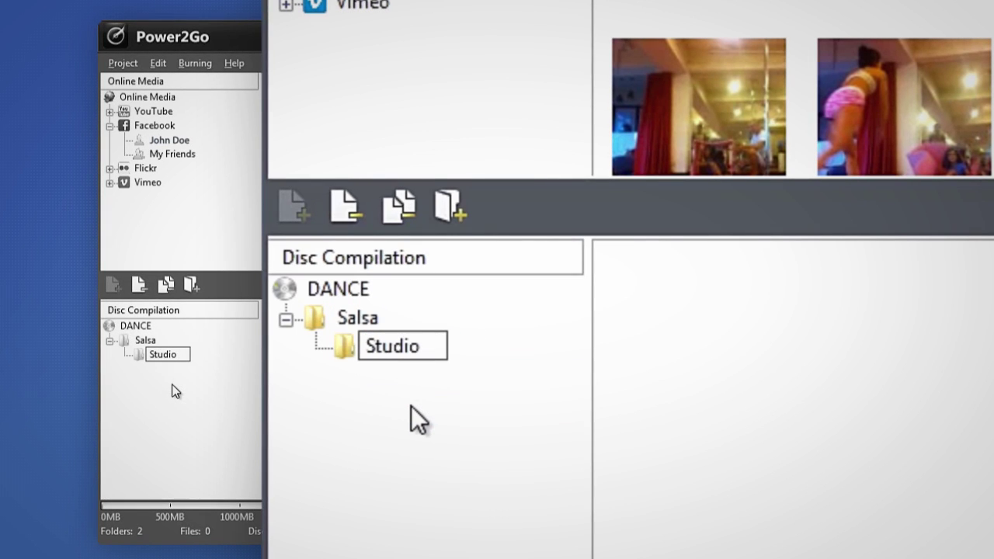
key(Return)
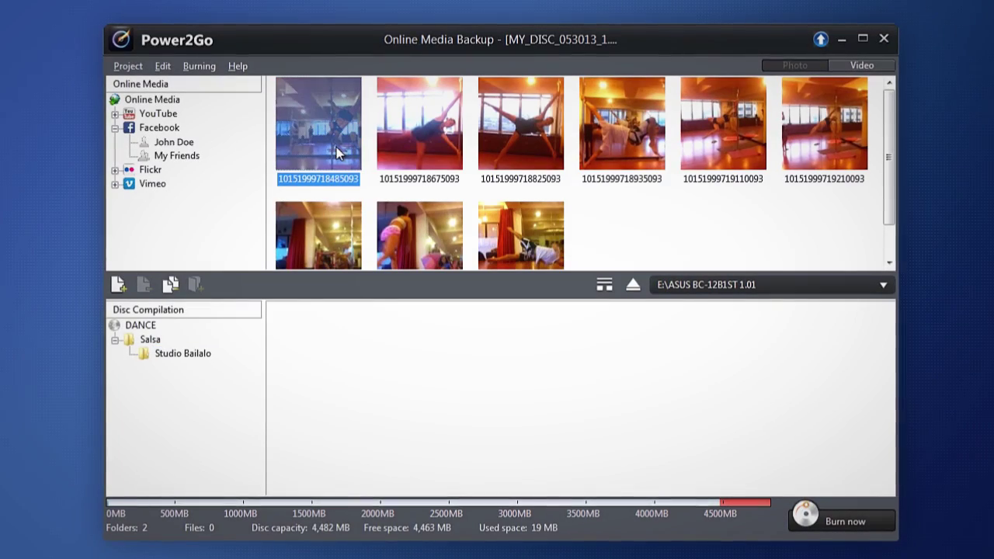
Add the nine dance videos and the top row of Facebook photos to the disc.
shift+click(514, 233)
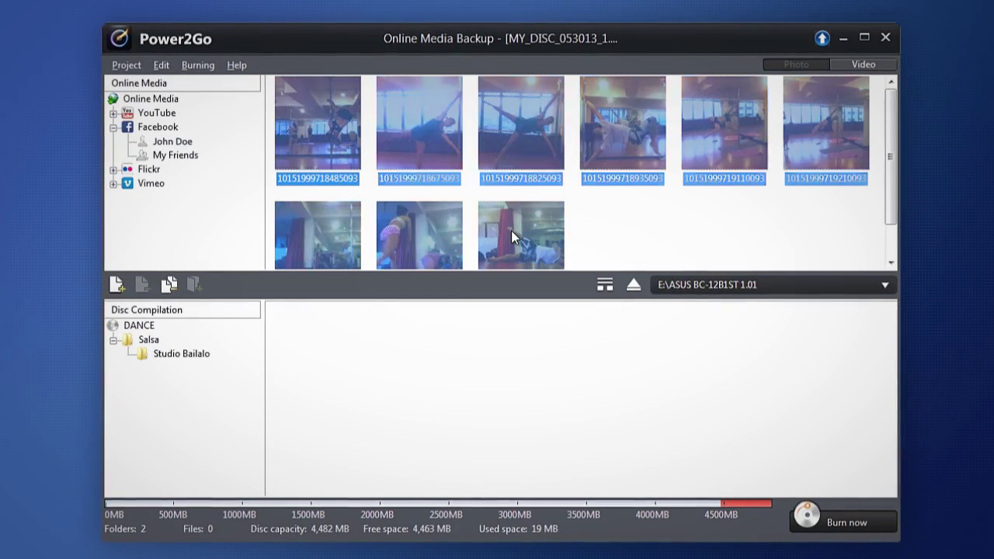
drag(514, 233, 490, 356)
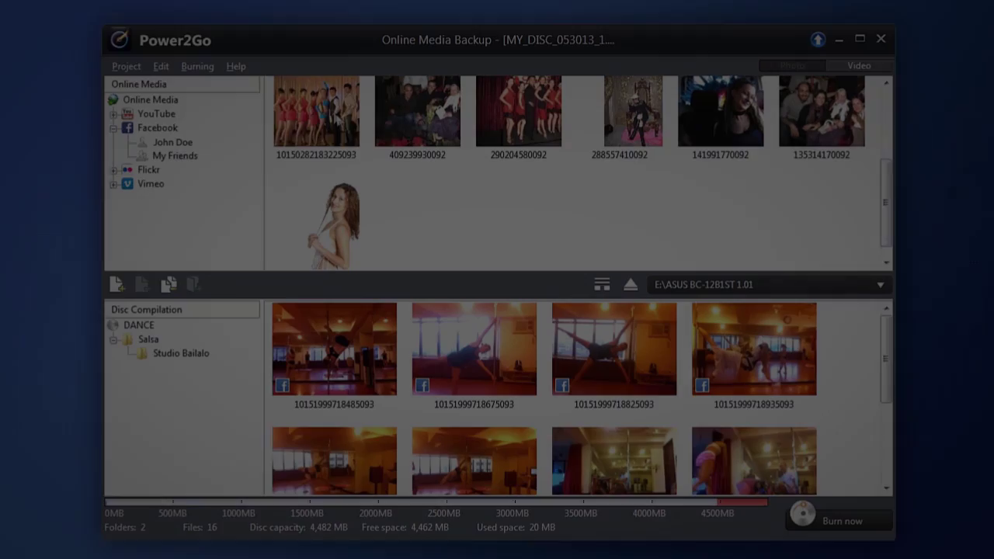
click(316, 112)
shift+click(333, 225)
drag(333, 225, 369, 341)
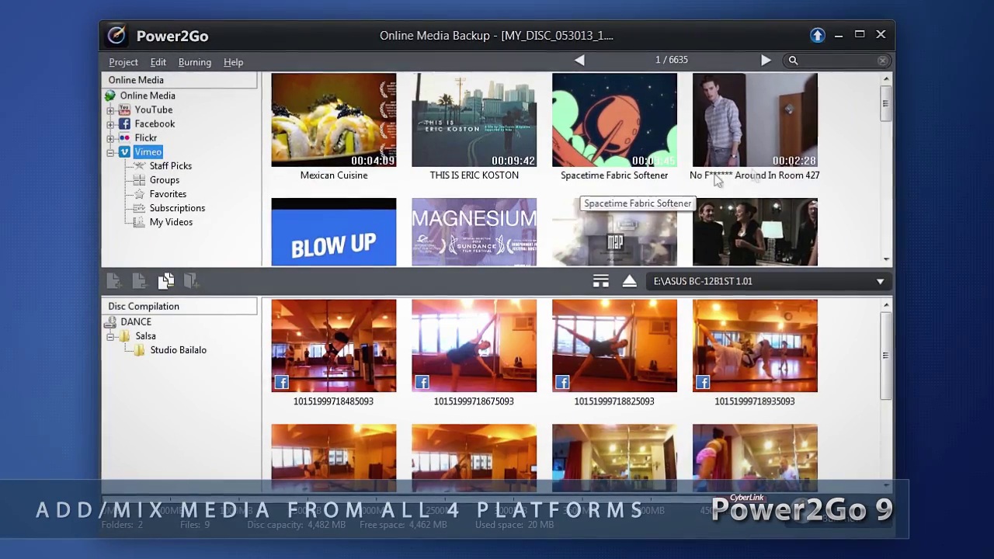
Add the Vimeo video Symphonic Memories to the disc compilation.
scroll(884, 118, down, 5)
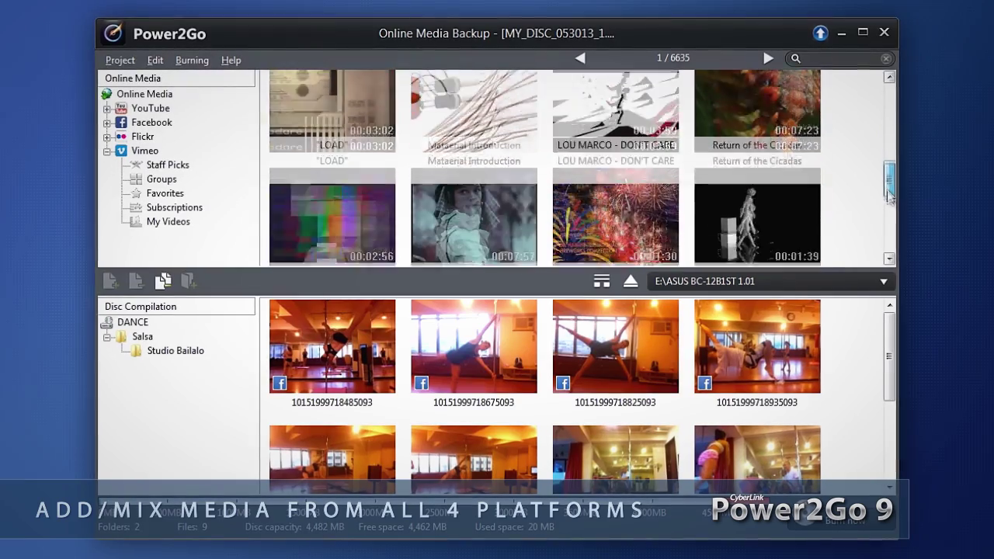
drag(473, 194, 621, 288)
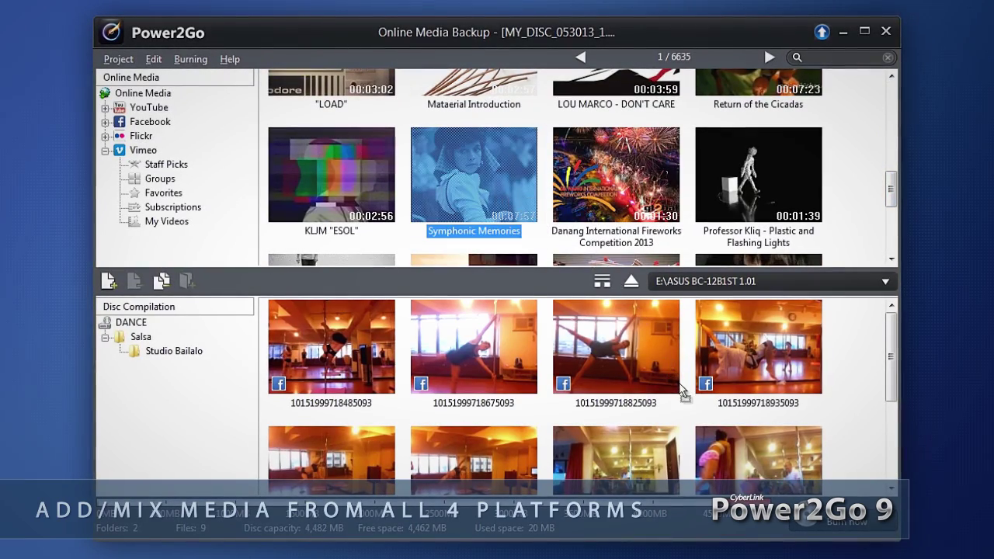
drag(681, 392, 682, 390)
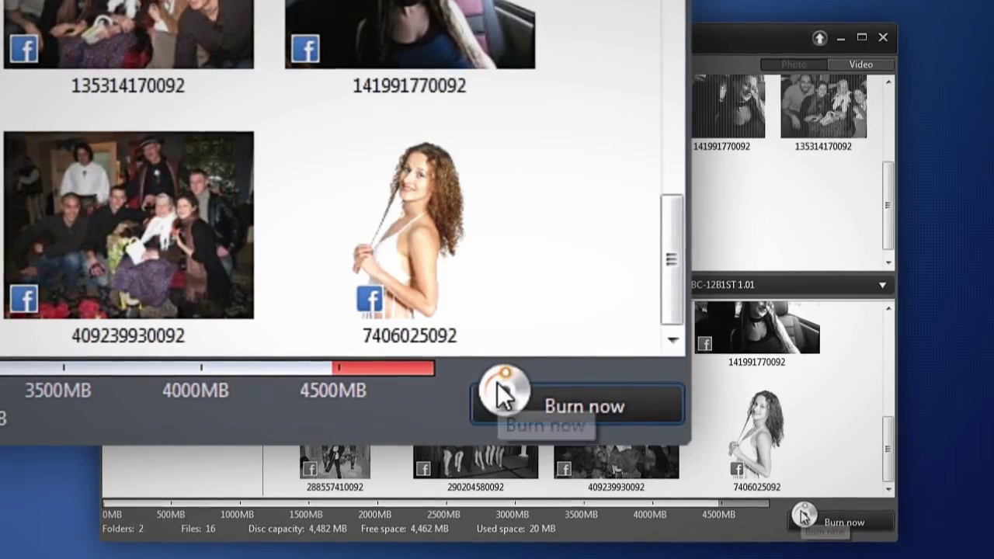
In Burn Settings, keep the 48x write speed and set Copies to 2.
click(496, 386)
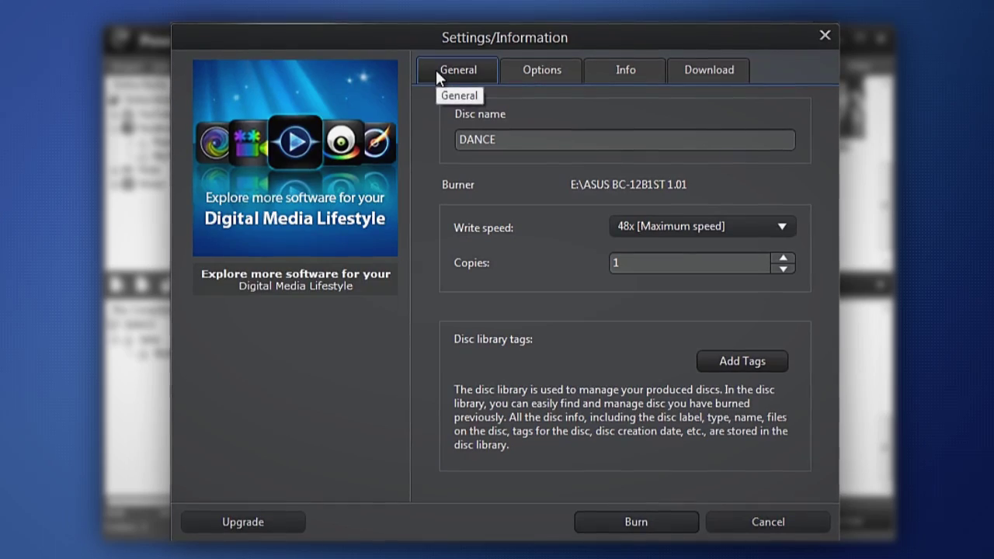
click(518, 136)
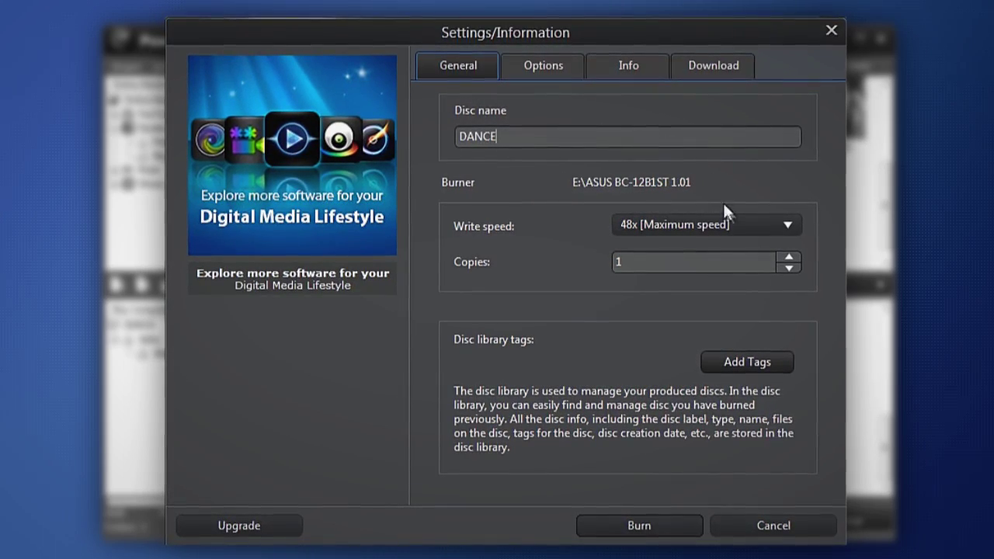
click(730, 222)
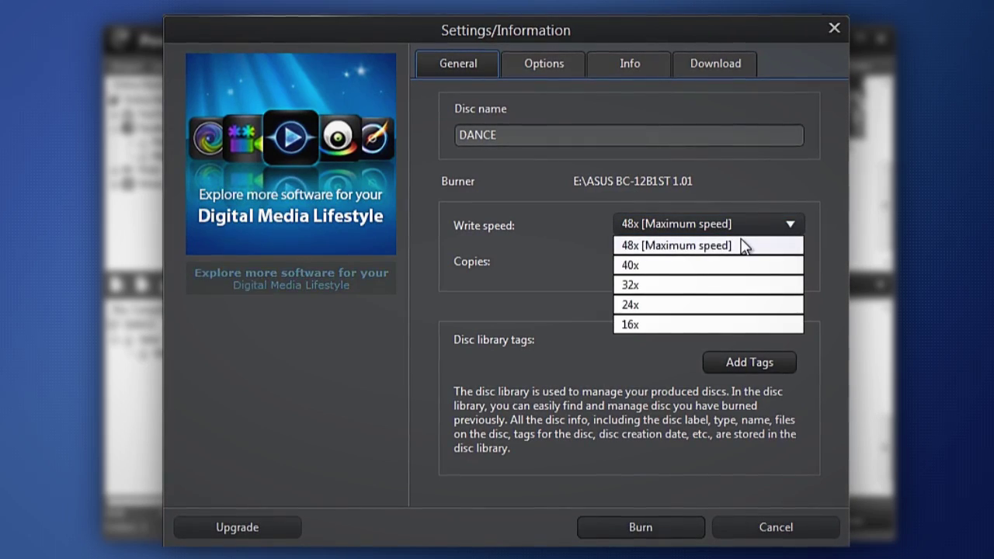
click(741, 245)
click(733, 259)
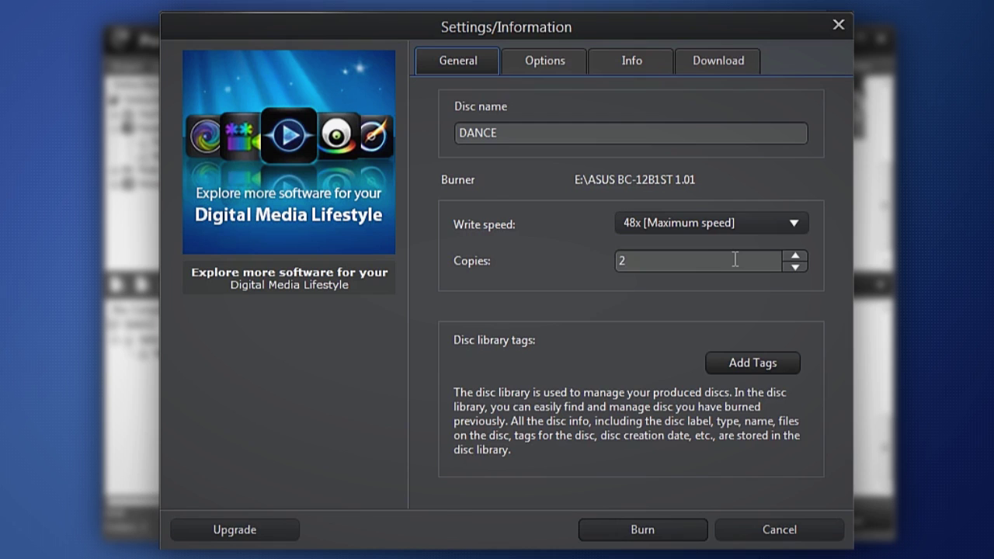
Tag the disc Photo and Salsa Studio Bailalo.
click(720, 362)
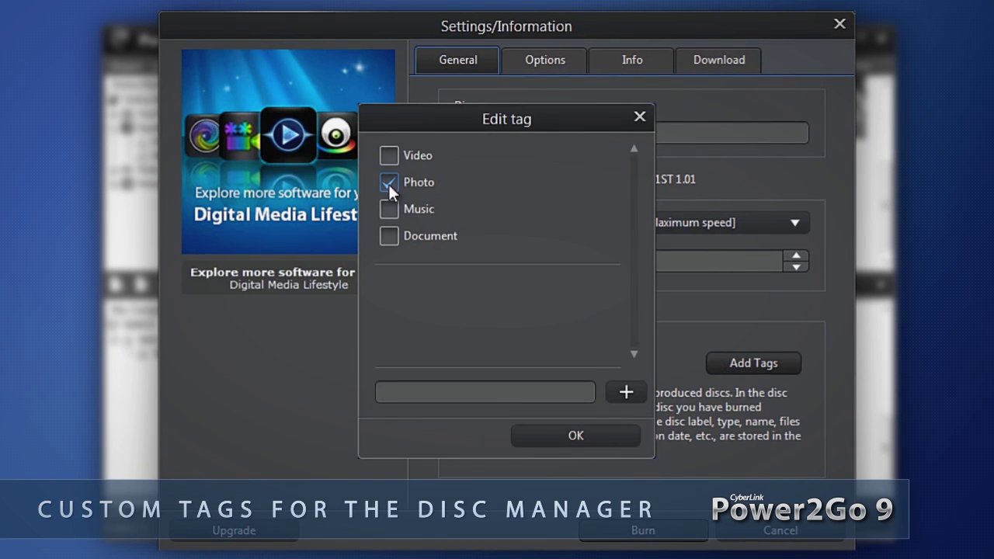
text(Salsa Studio Bailalo)
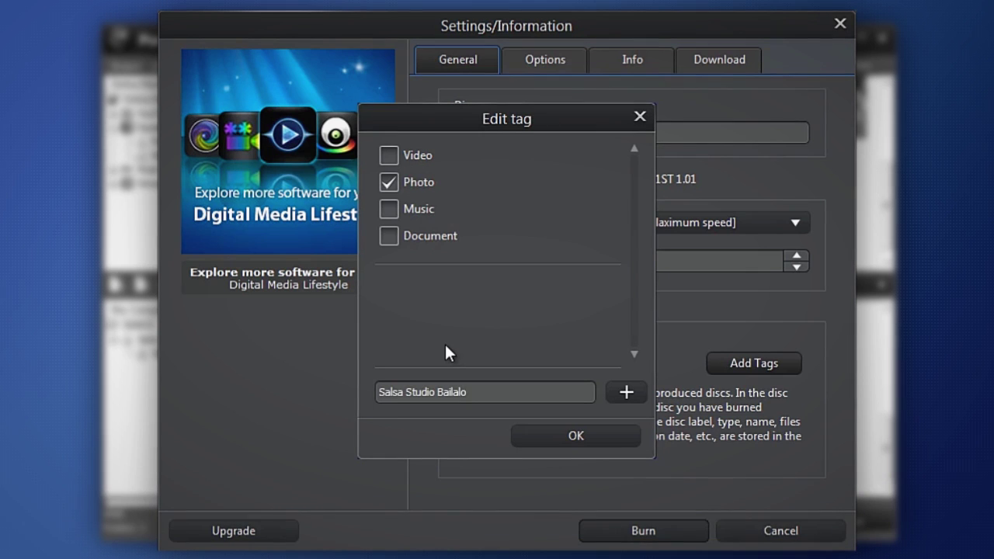
click(612, 393)
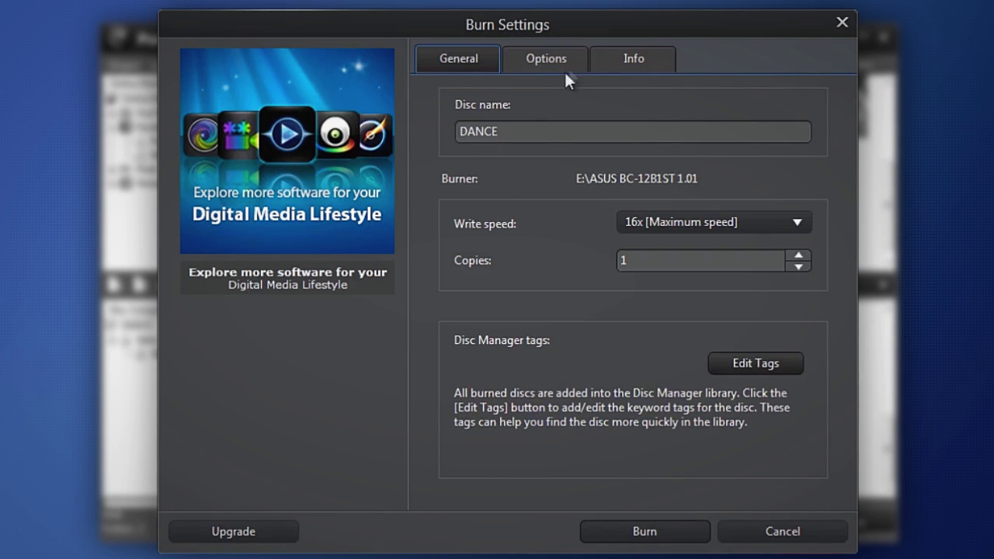
Review the disc burning settings on the Options tab.
click(562, 68)
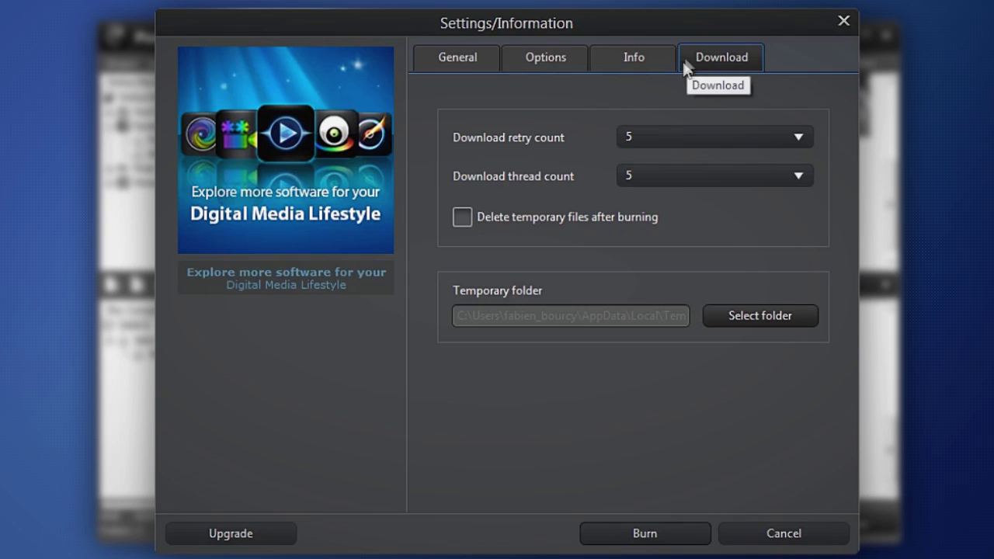
Set Download retry count to 6 and Download thread count to 6.
click(673, 141)
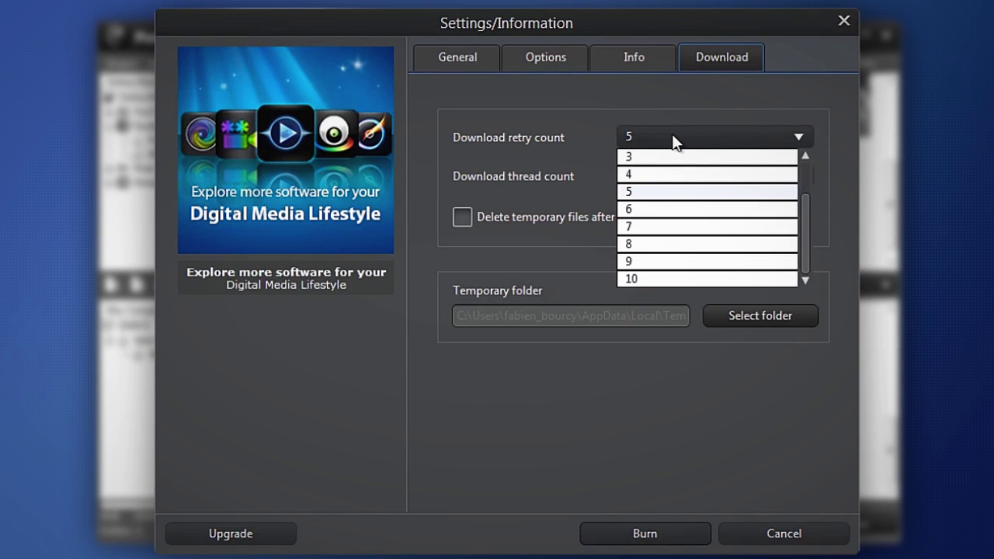
click(659, 208)
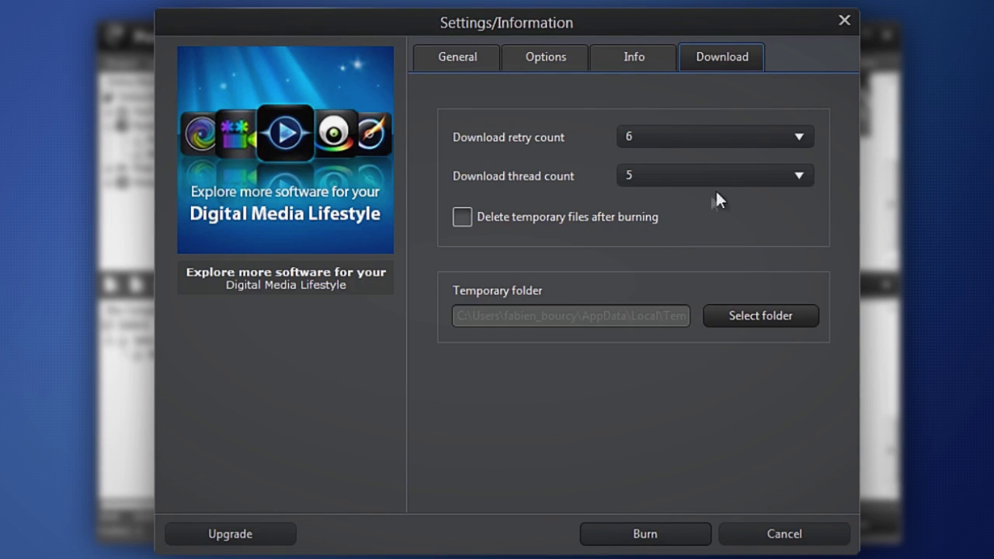
click(736, 183)
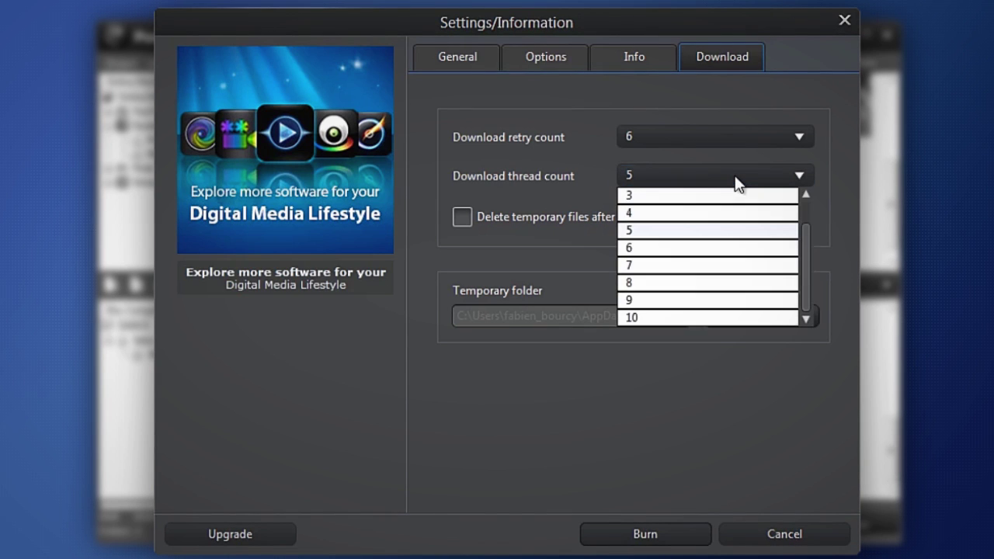
click(693, 247)
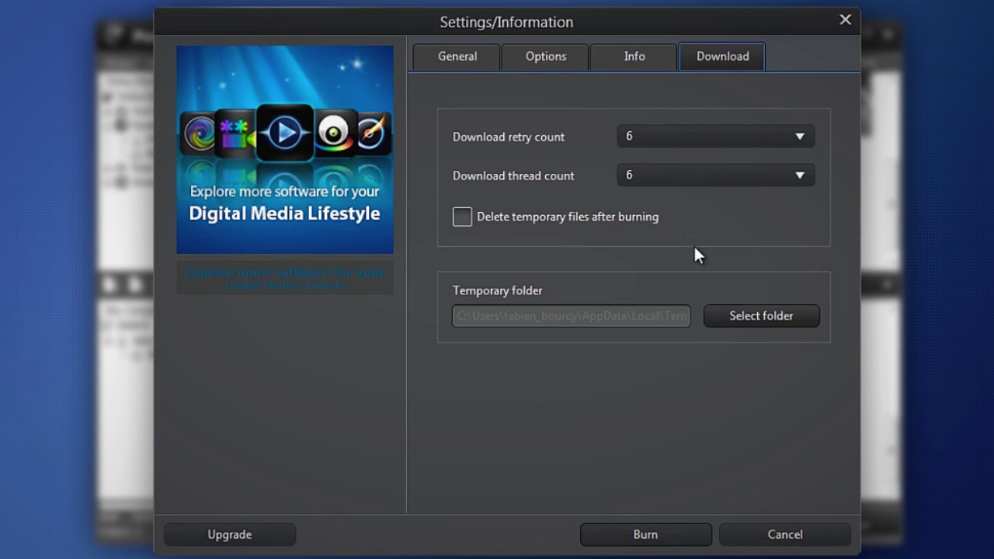
Start the burn, downloading the 16 online files and writing the DANCE disc.
click(680, 535)
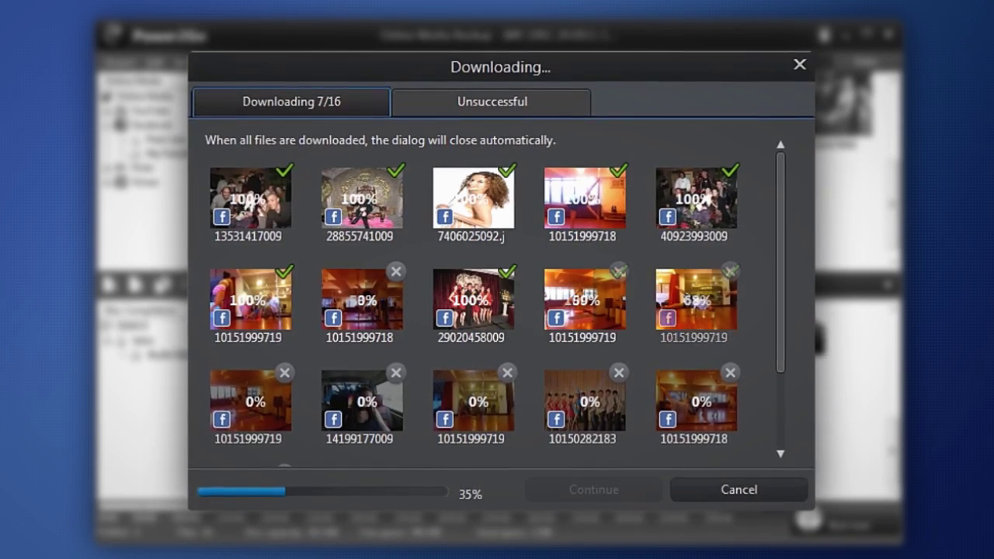